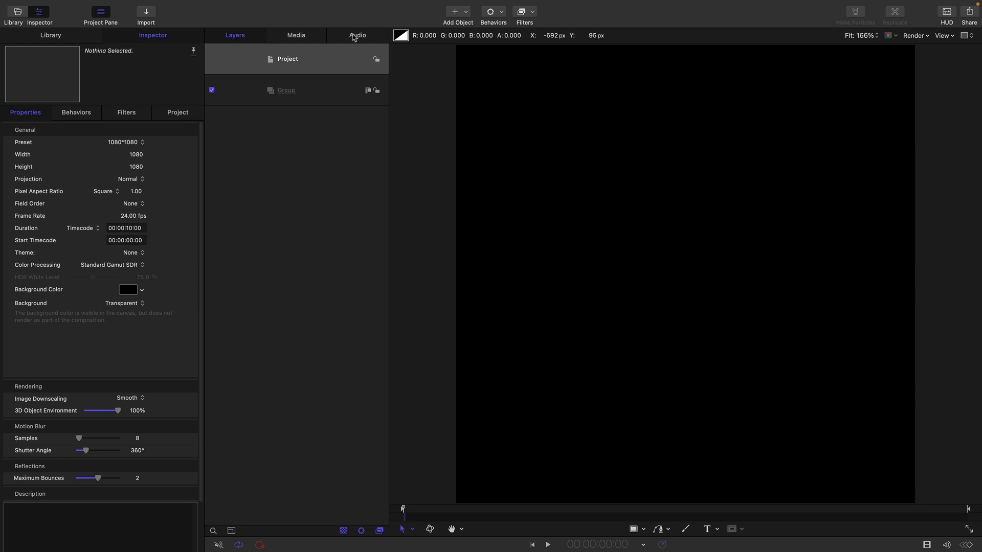
Inside the group, draw a rectangle with Fill on and Outline off as a grey square
click(305, 98)
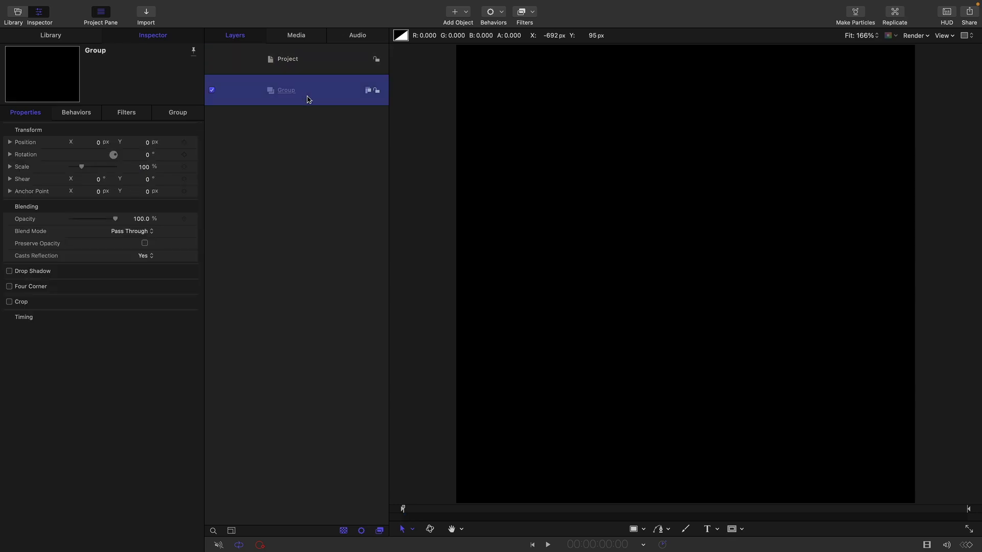
click(645, 532)
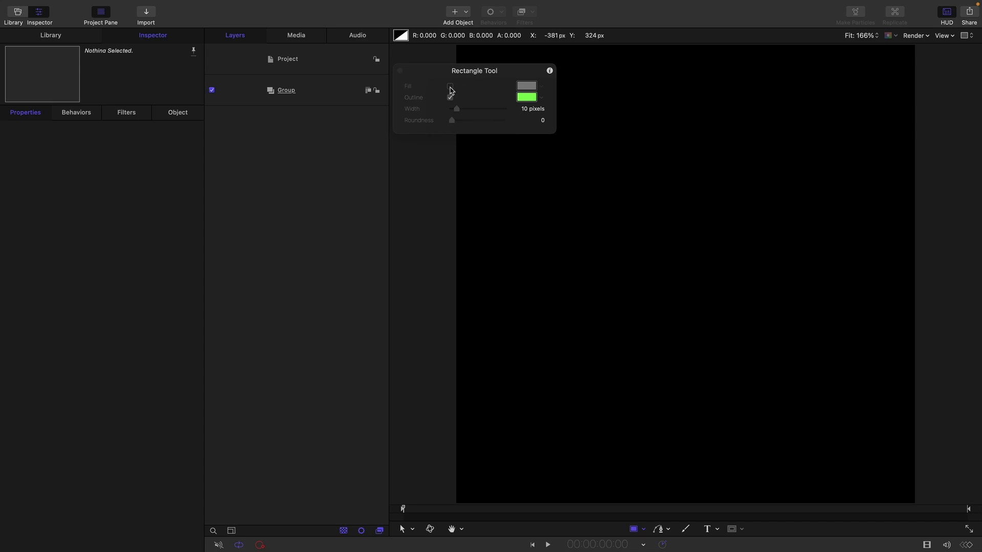
click(450, 86)
click(450, 98)
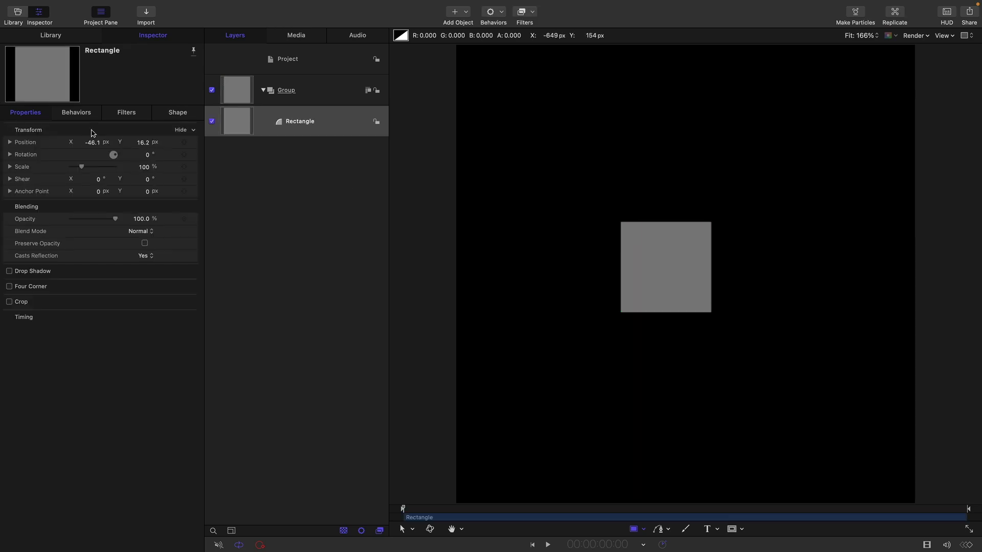
Reset the square's position to centre, then set its Size to 180 and Roundness to 10
click(182, 130)
click(105, 136)
click(179, 113)
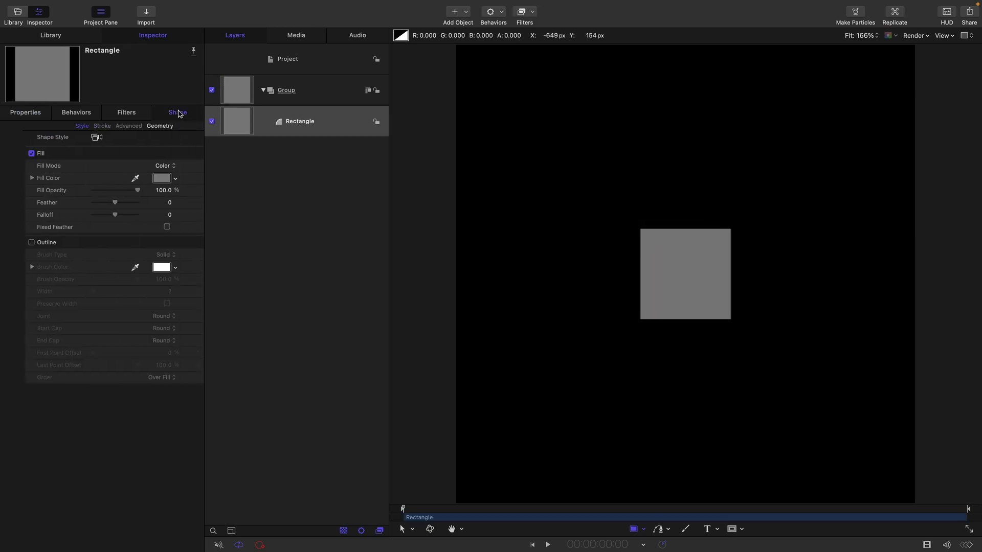
click(137, 126)
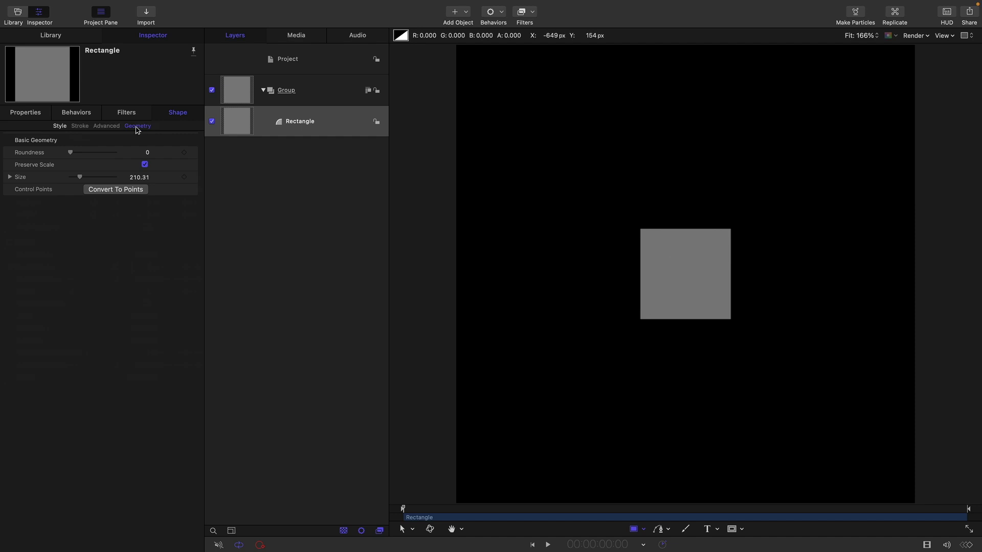
click(136, 177)
text(180)
key(Return)
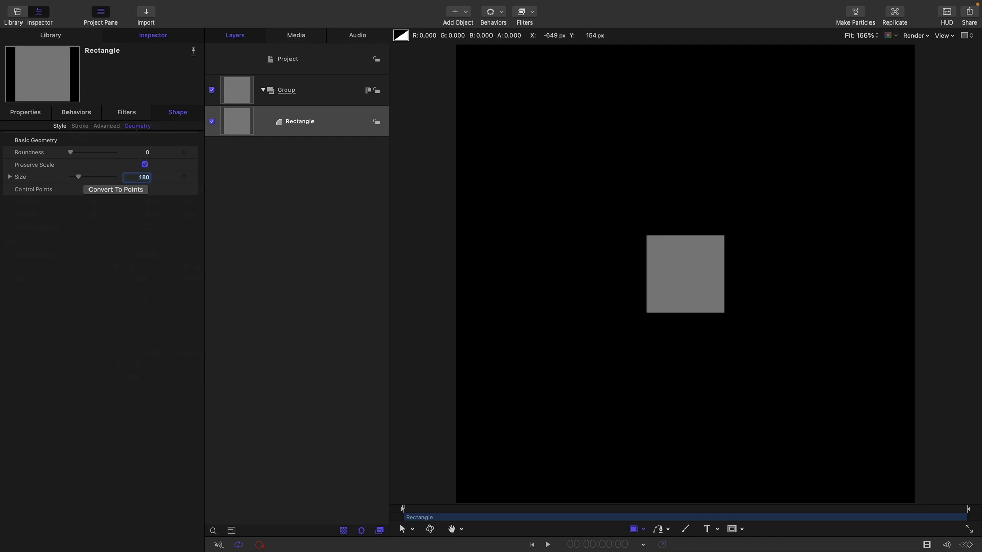
click(146, 152)
text(10)
key(Return)
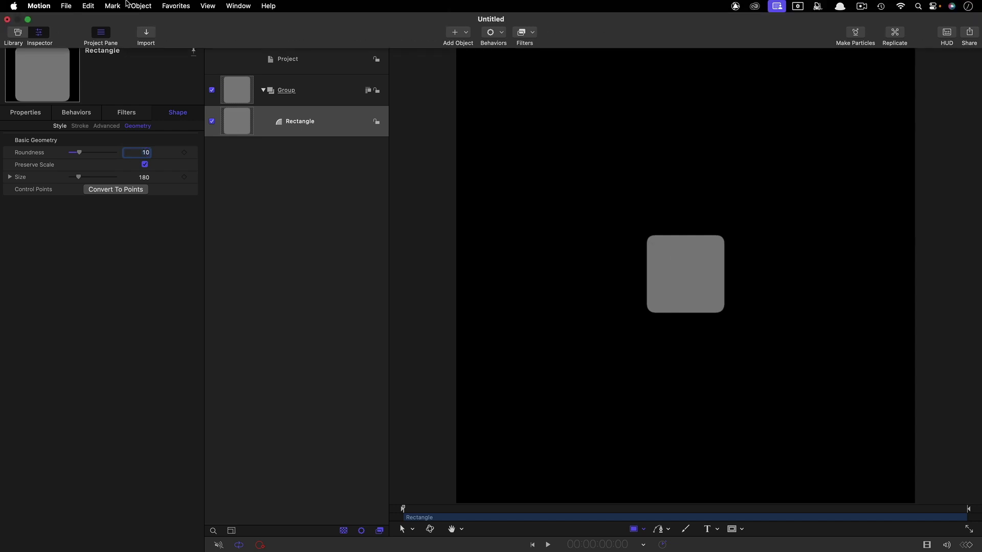
Replicate the rounded square with Object > Replicate and set the replicator Size to 800
click(136, 6)
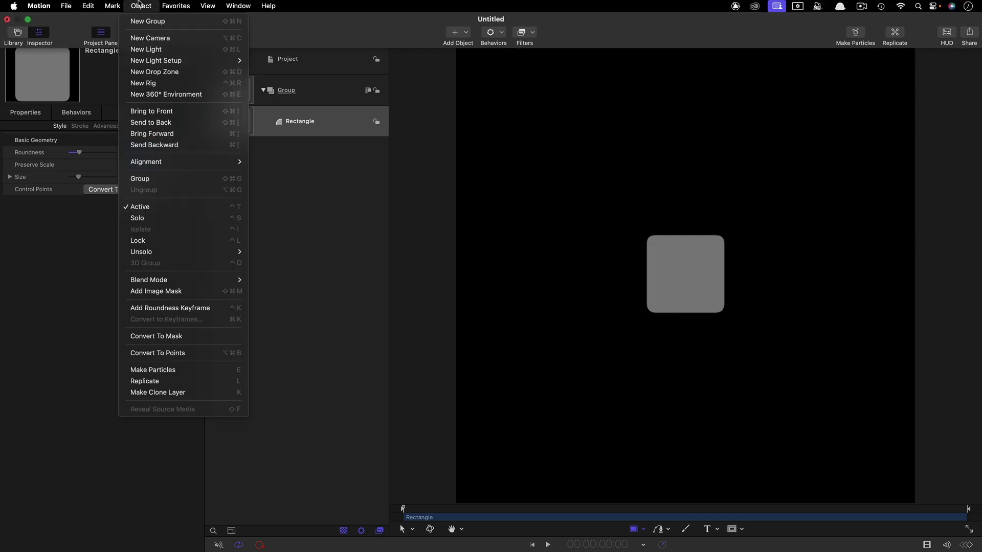
click(183, 382)
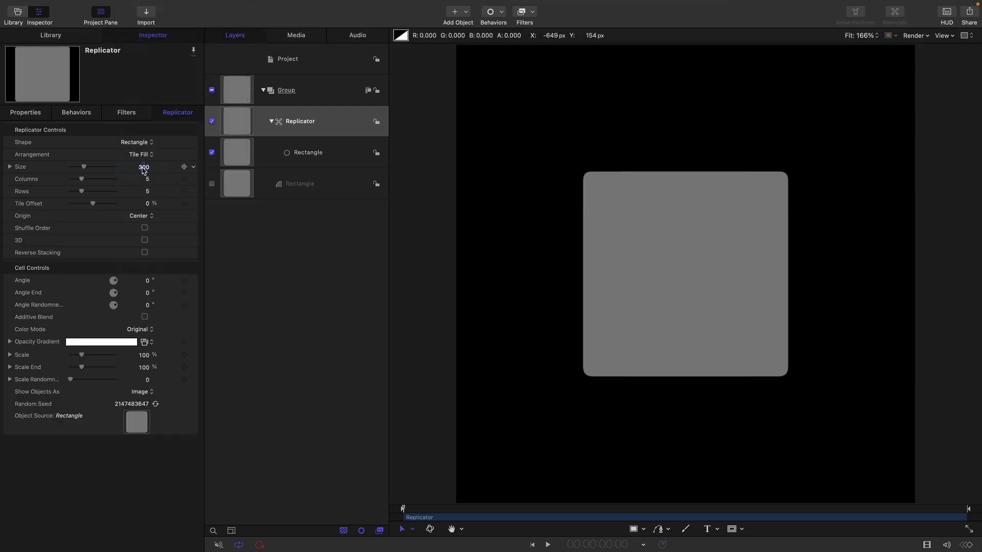
click(143, 167)
text(80)
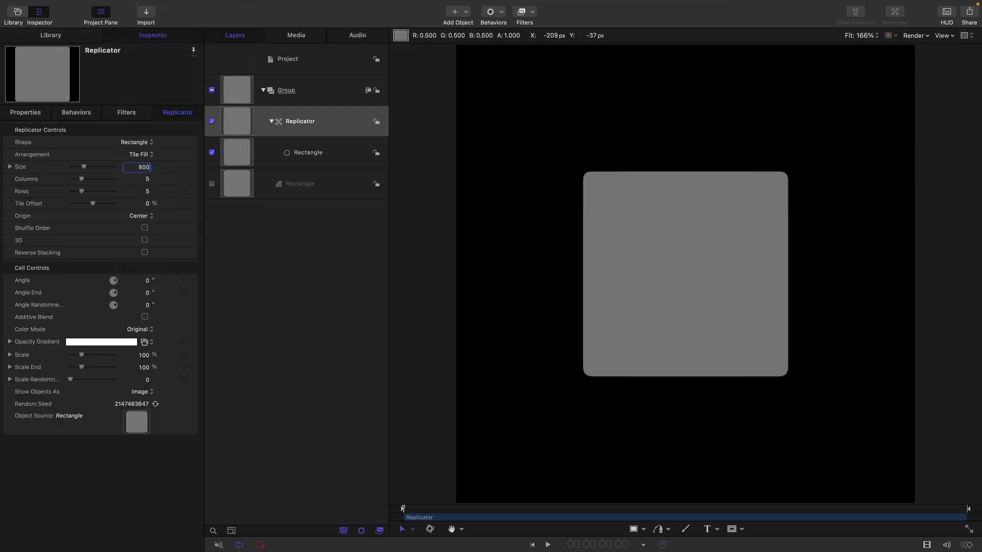
text(0)
key(Return)
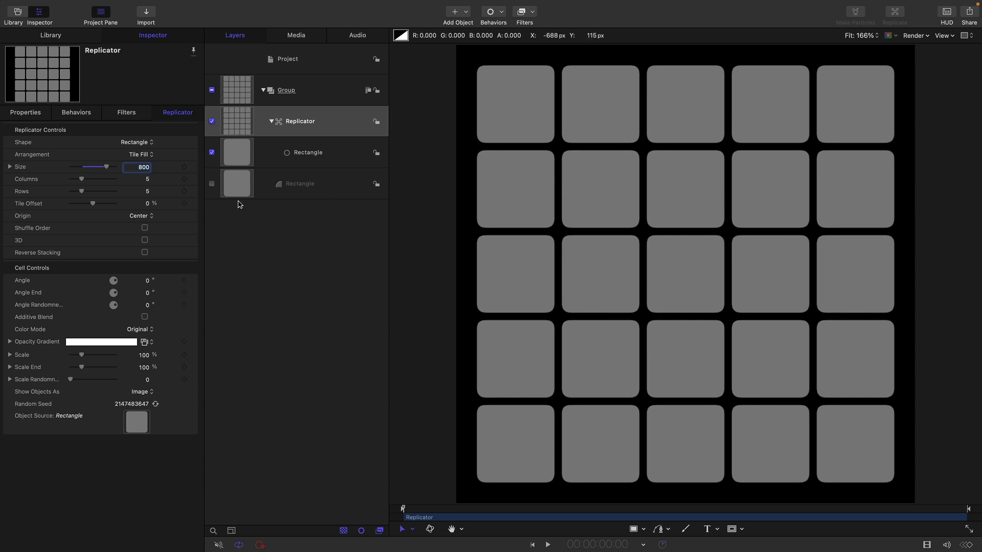
Make a clone of the source Rectangle layer and drag it above the grid into Group 1
click(237, 184)
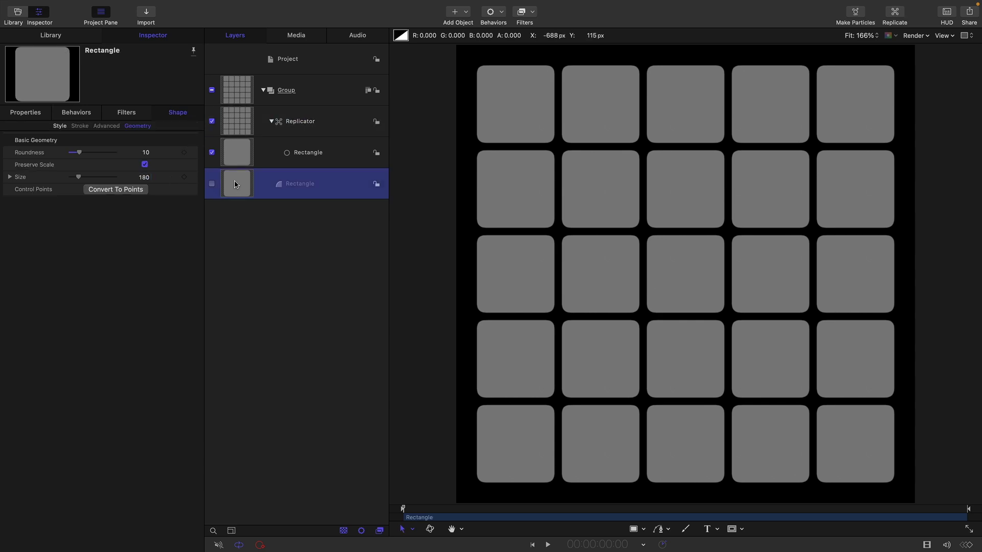
right_click(236, 185)
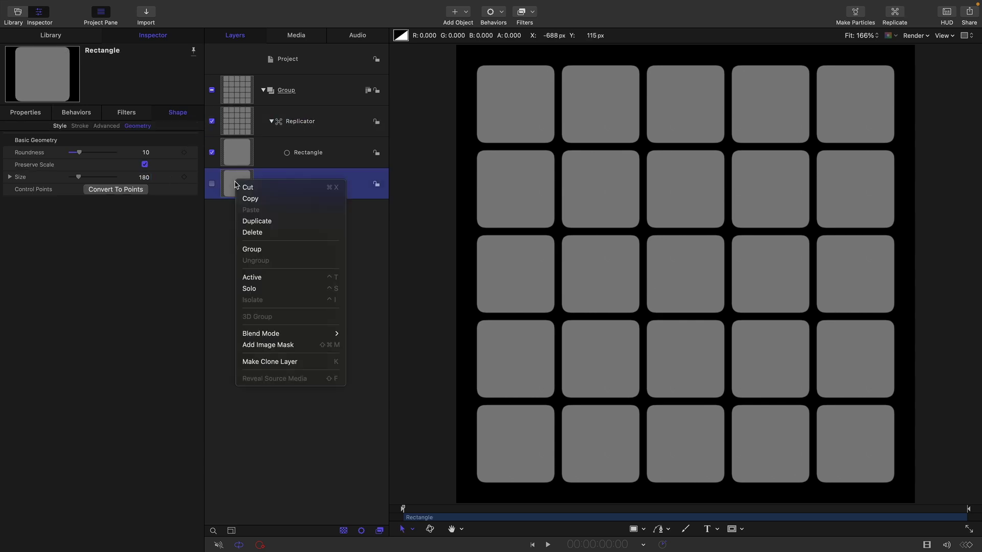
click(277, 362)
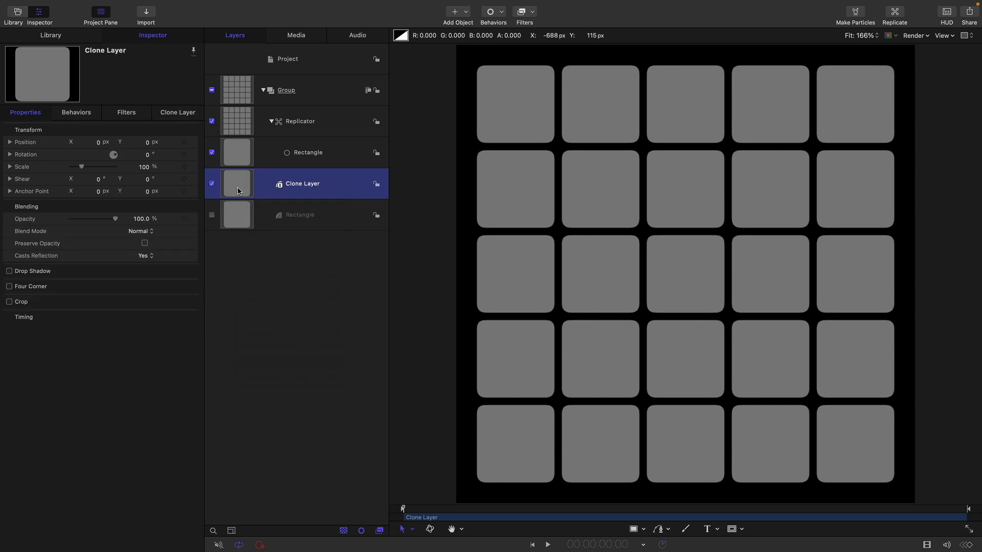
mouse_move(238, 191)
mouse_down()
mouse_move(299, 31)
mouse_move(255, 75)
mouse_up()
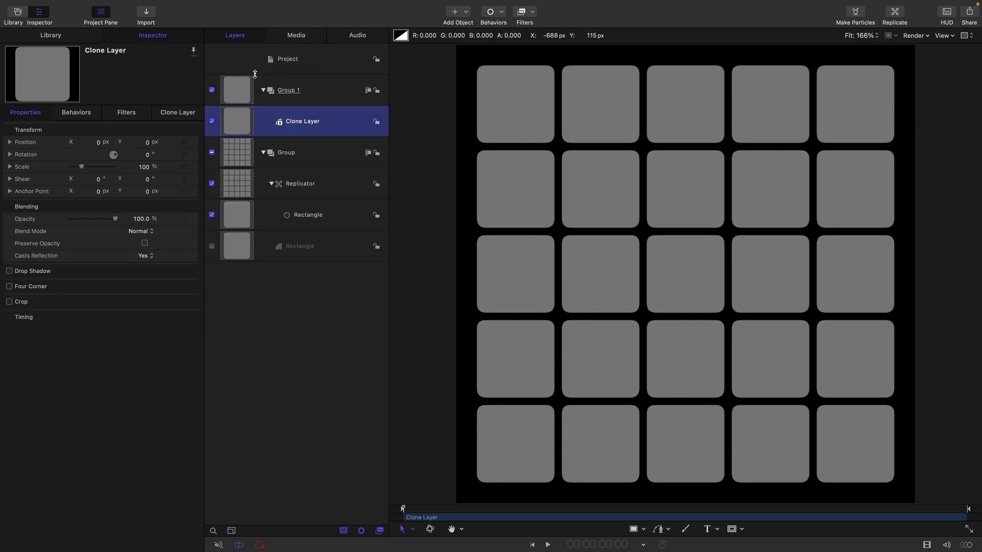
Set the source rectangle's Shape fill colour to Clover green
click(240, 250)
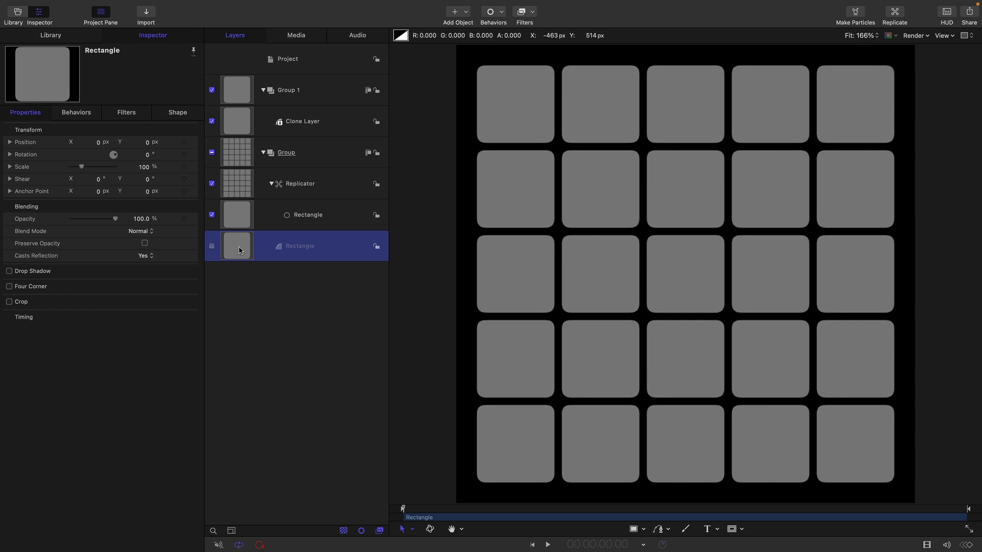
click(180, 115)
click(60, 126)
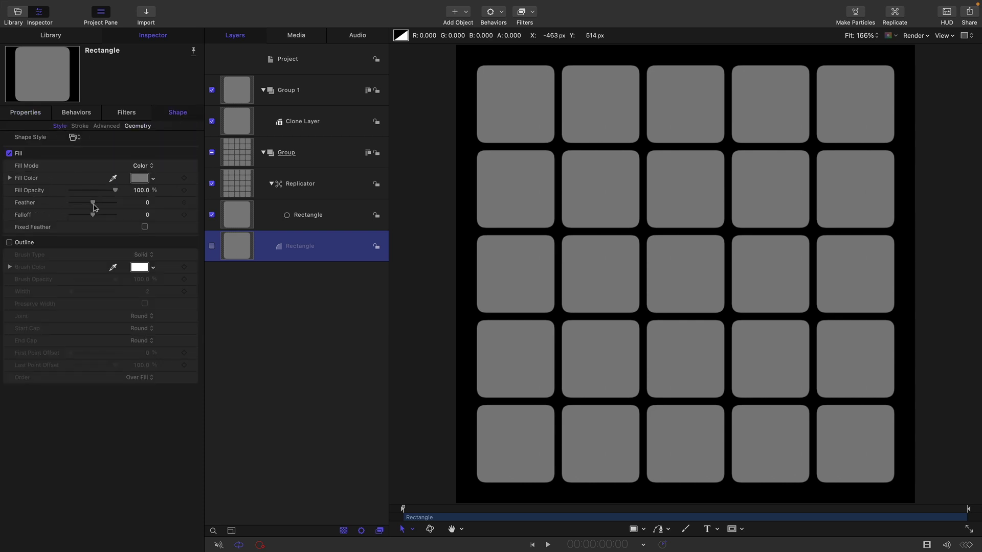
click(139, 178)
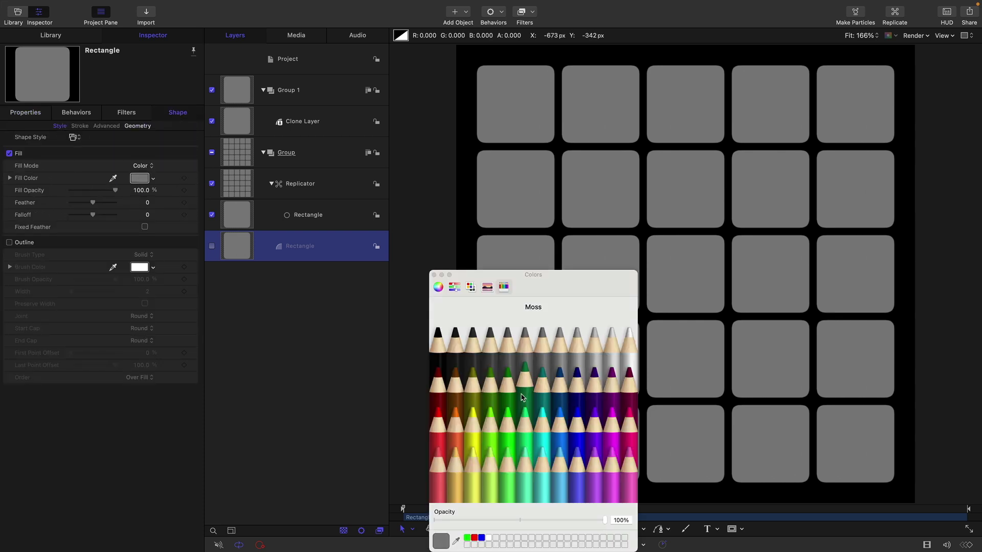
click(511, 398)
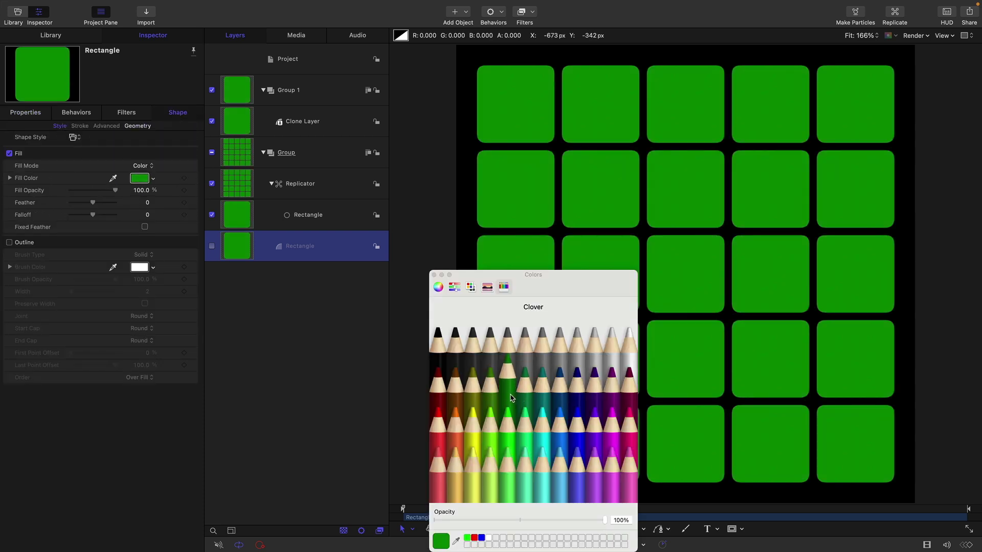
click(434, 274)
click(238, 119)
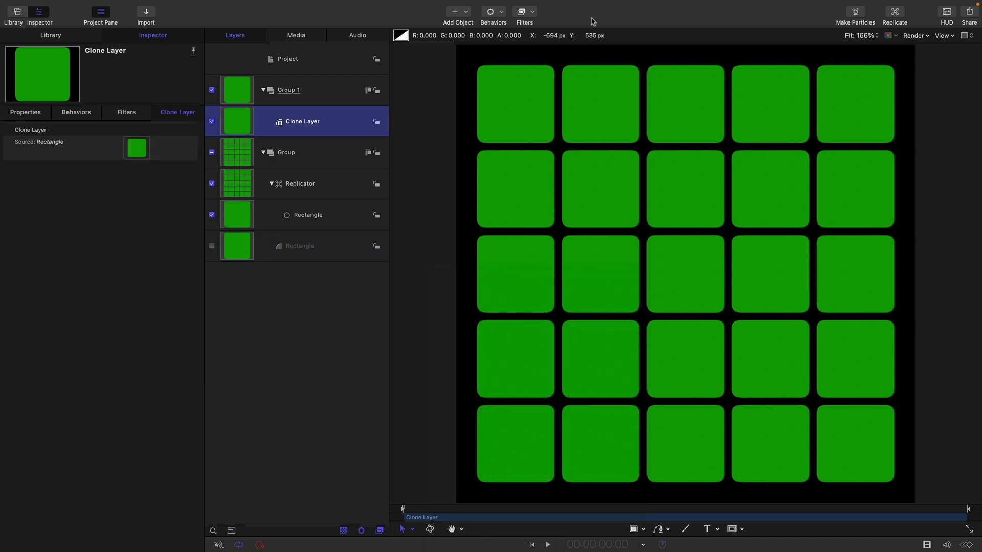
Add a Stylize > Fill filter to the clone and set its colour to Spring green
click(535, 13)
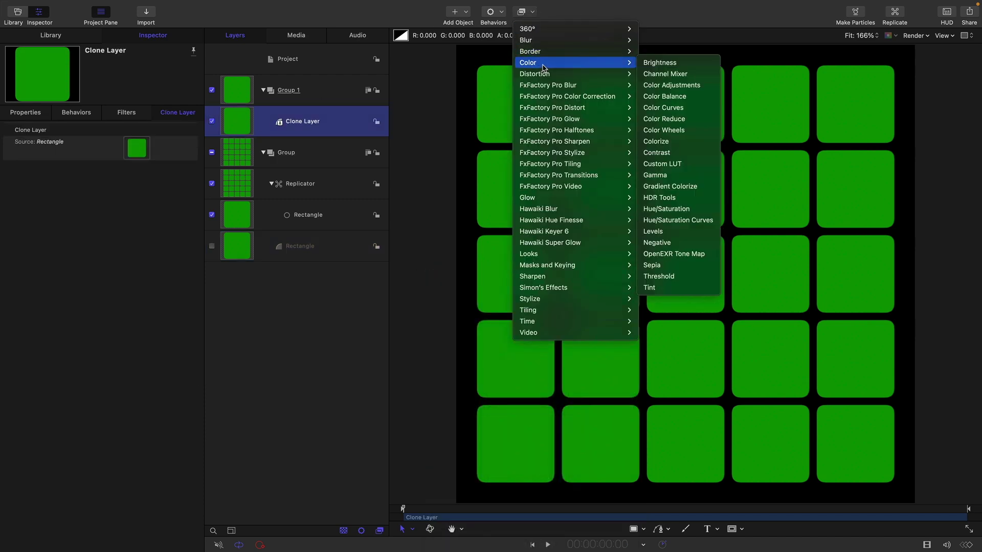
mouse_move(561, 302)
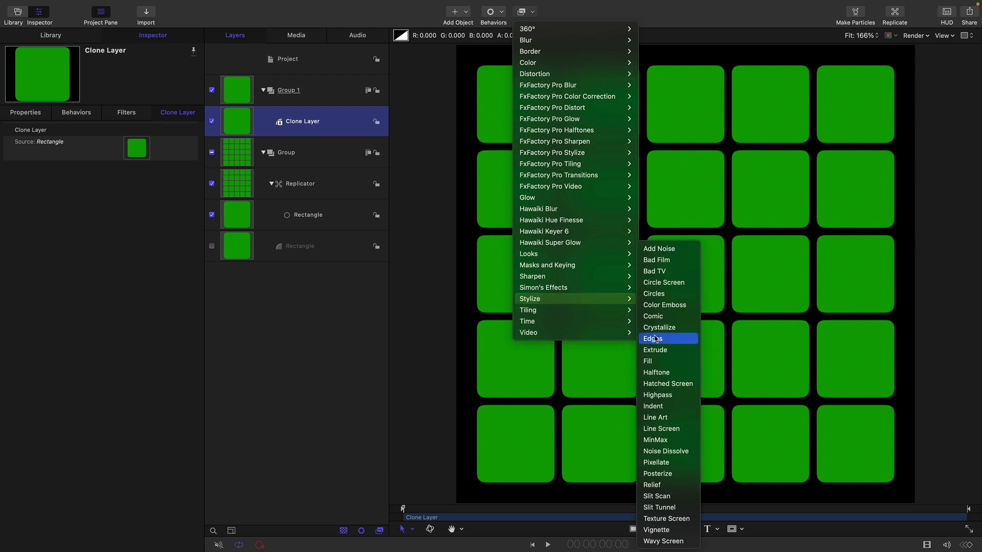
click(668, 362)
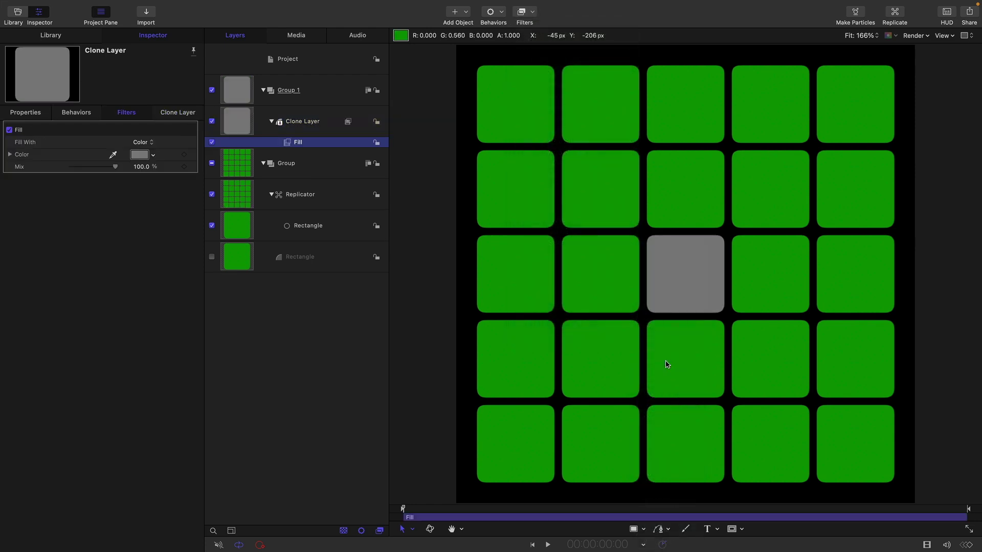
click(144, 154)
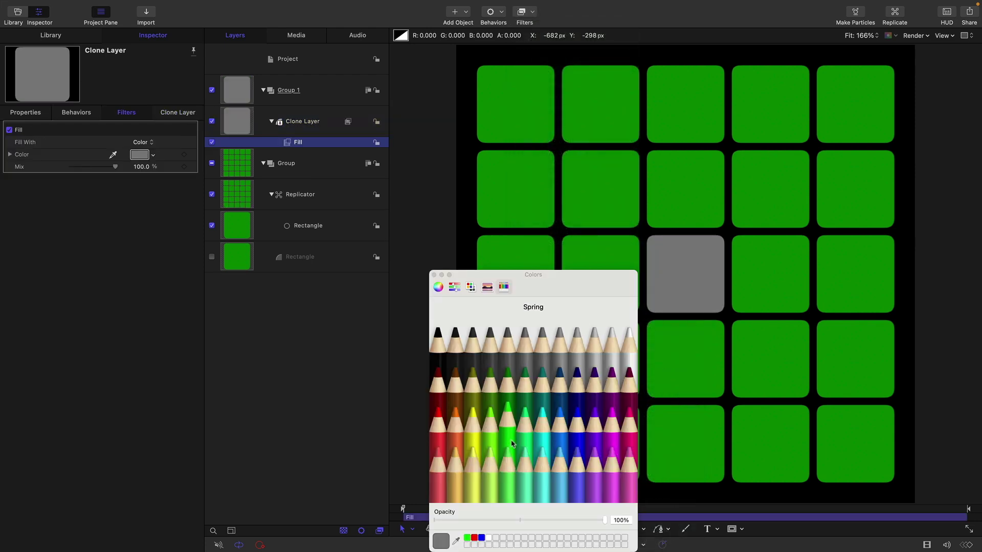
click(505, 453)
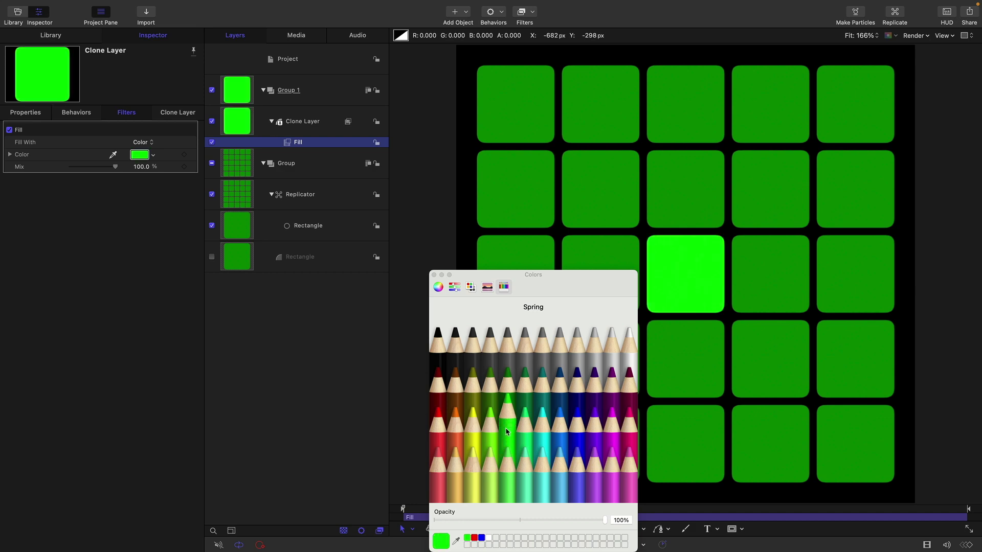
key(Escape)
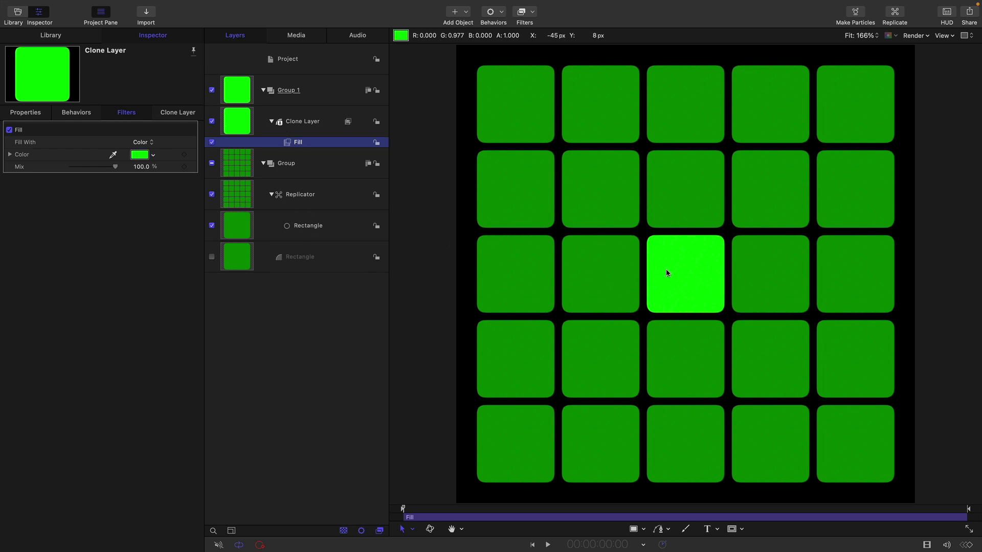
Add a Link behavior to the replicator cells' scale, with Clone Layer as source object
click(241, 194)
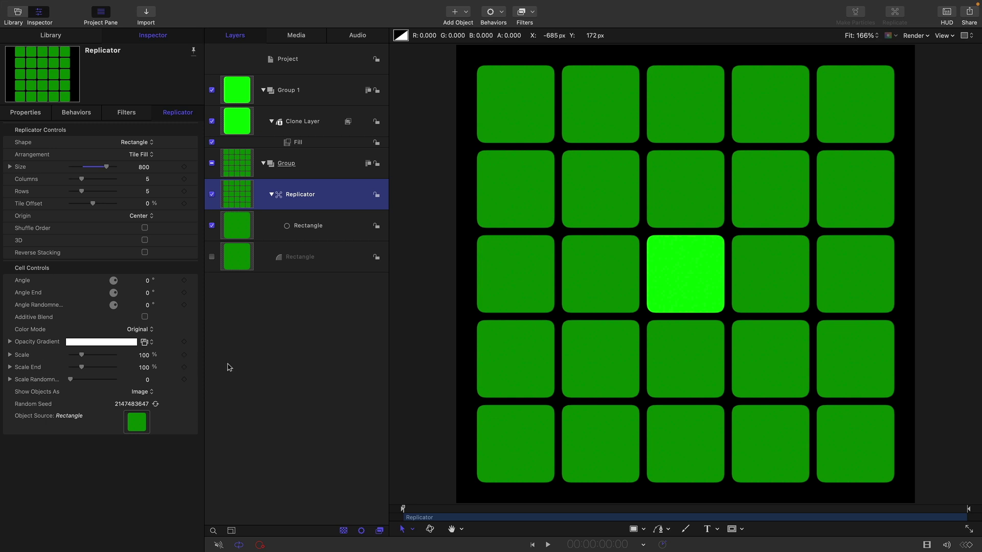
click(194, 356)
mouse_move(218, 459)
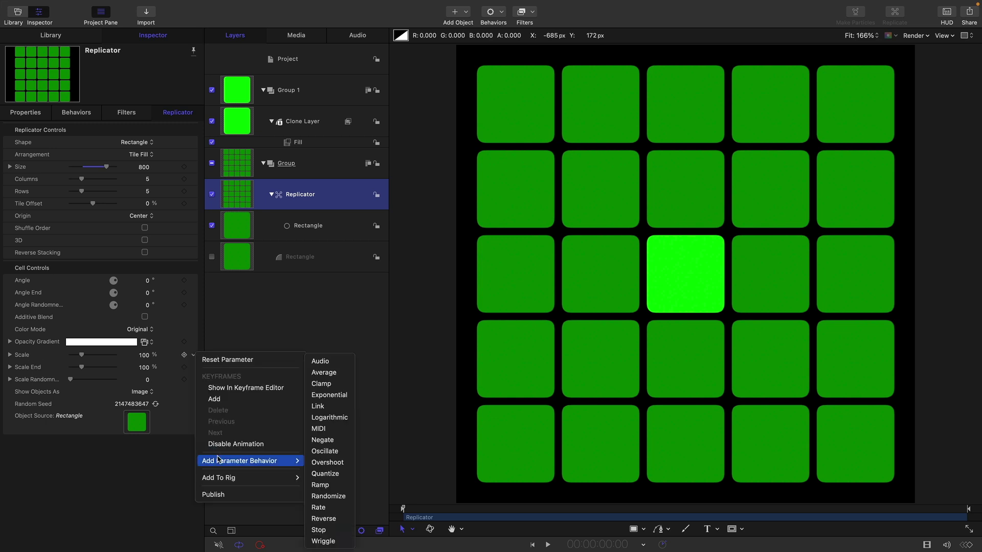
click(318, 406)
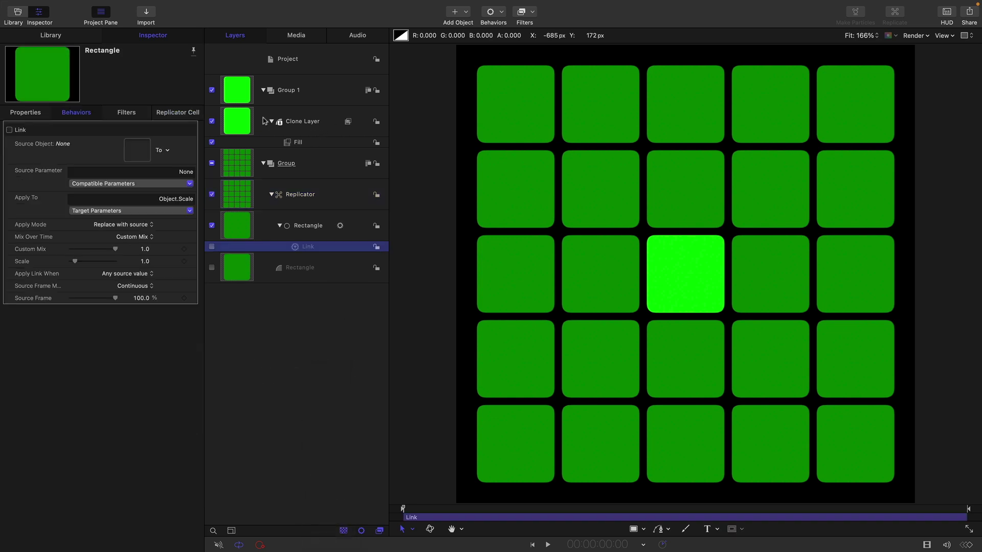
mouse_move(244, 117)
mouse_down()
mouse_move(177, 158)
mouse_move(136, 150)
mouse_up()
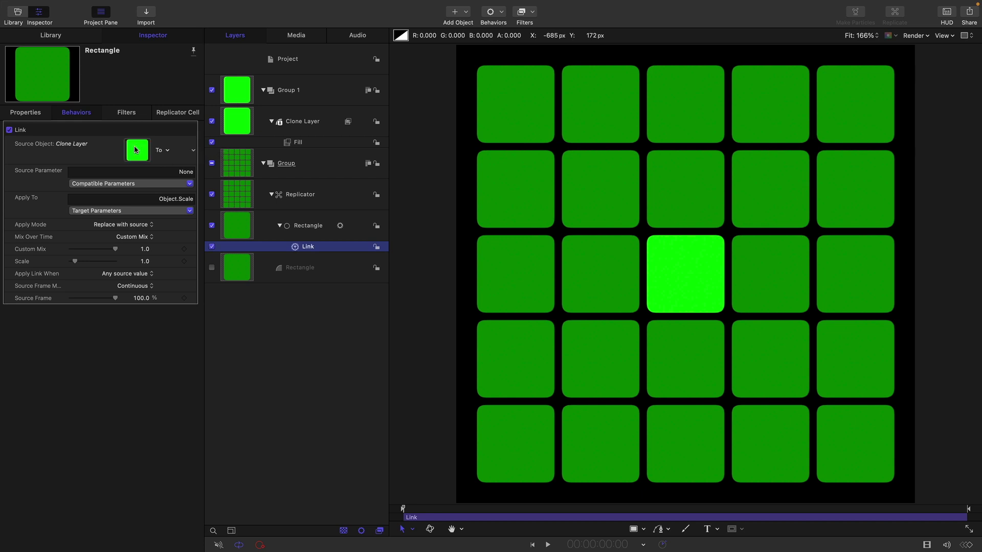
Link to the clone's Transform > Scale > All parameter with a link scale of -1
click(148, 183)
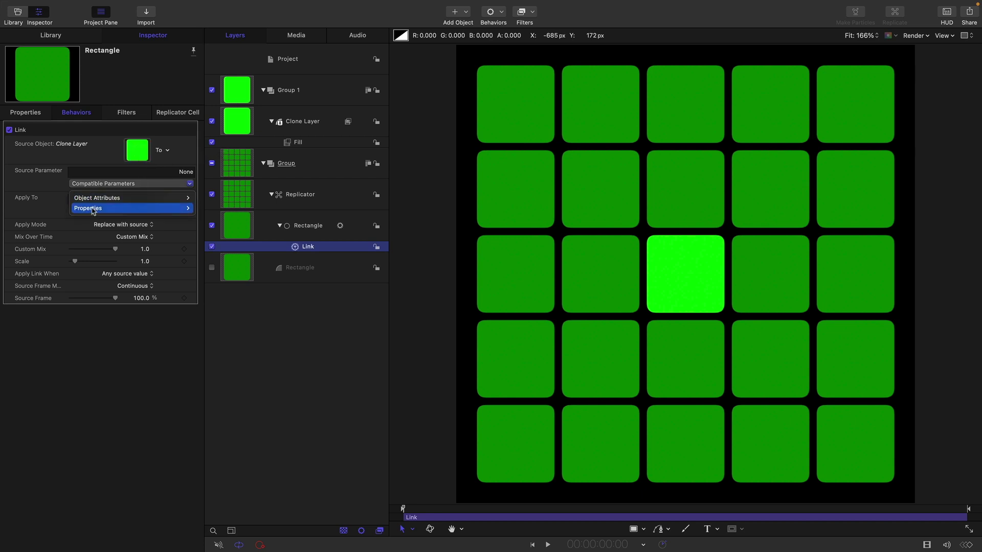
mouse_move(94, 210)
mouse_move(218, 208)
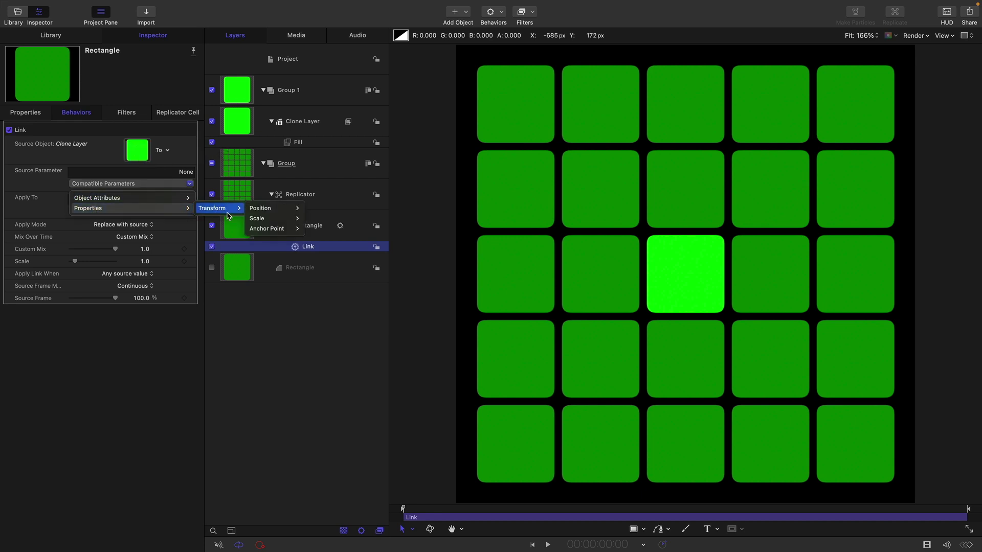
click(311, 219)
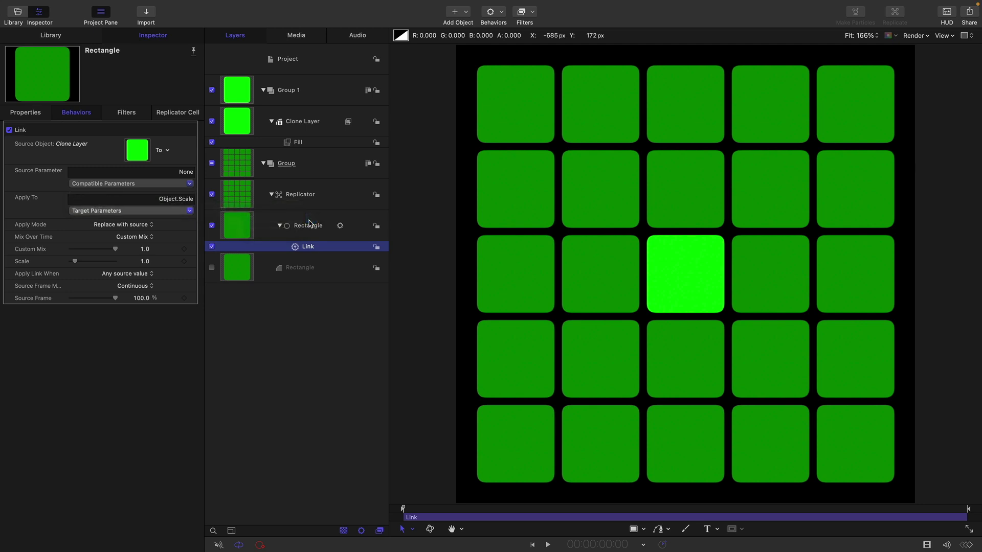
click(145, 262)
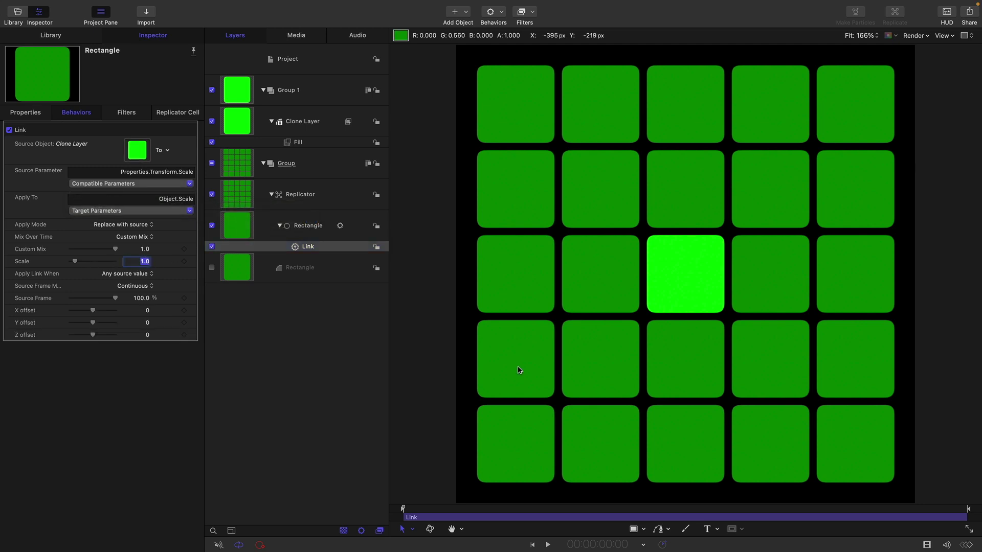
text(-1)
key(Return)
Set the Clone Layer's scale back to 100%
click(241, 123)
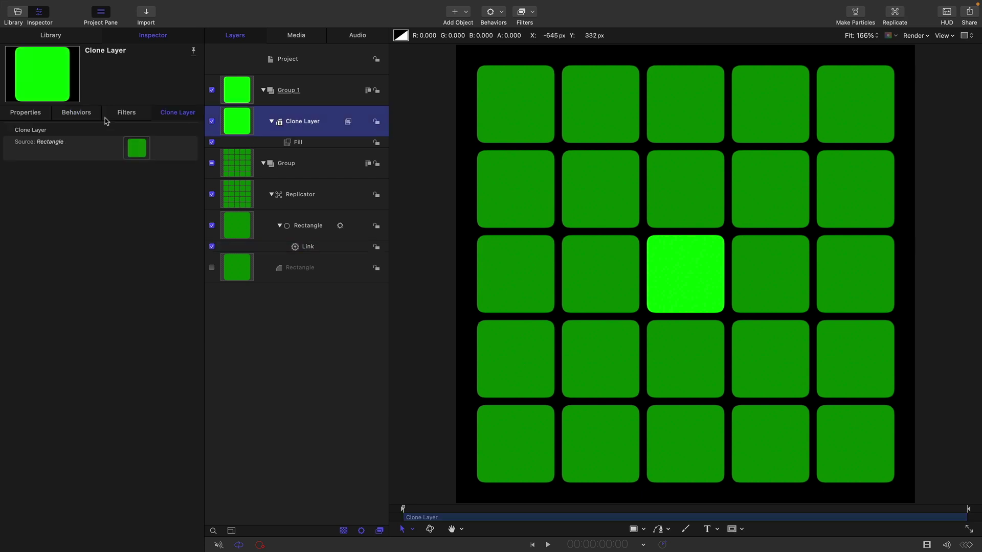
click(26, 112)
mouse_move(146, 167)
mouse_down()
mouse_move(156, 167)
mouse_move(136, 167)
mouse_up()
click(146, 167)
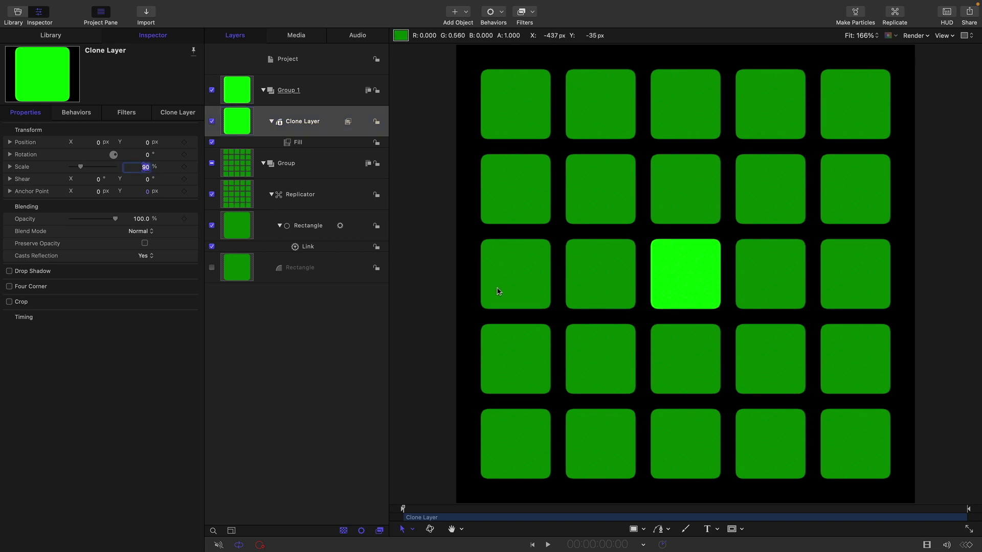
text(100)
key(Return)
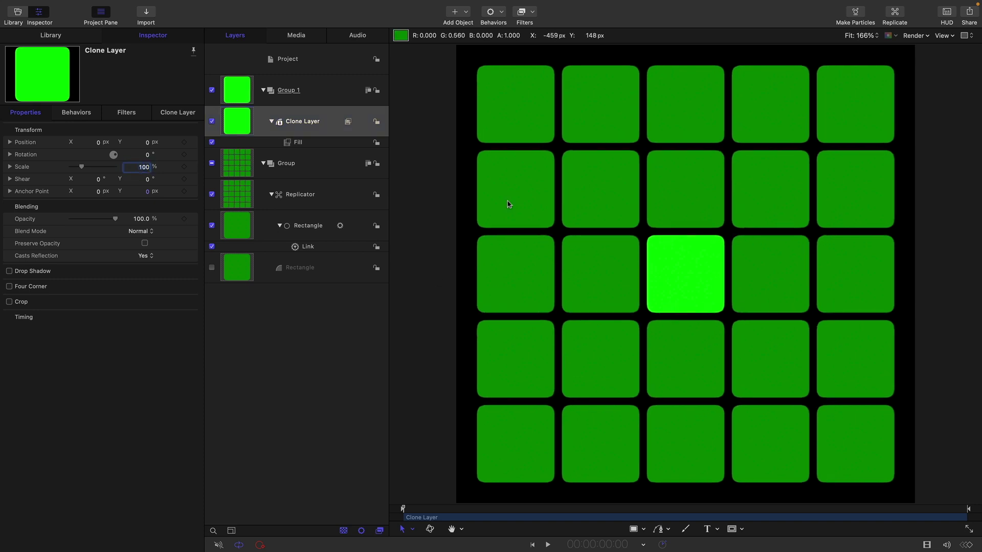
Enter -200 for the Link behavior's X, Y and Z offsets
click(296, 248)
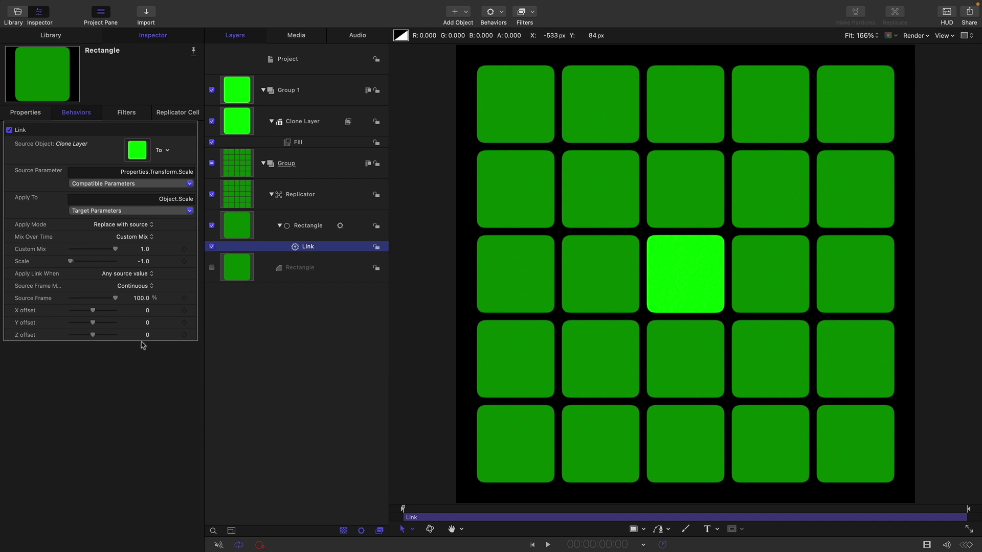
click(147, 311)
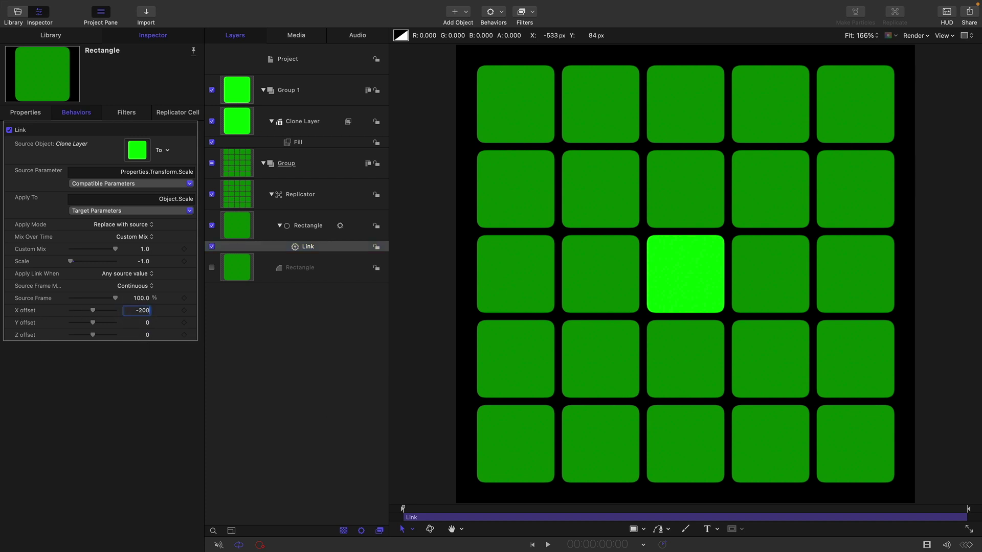
key(Tab)
key(Tab)
text(-200)
key(Return)
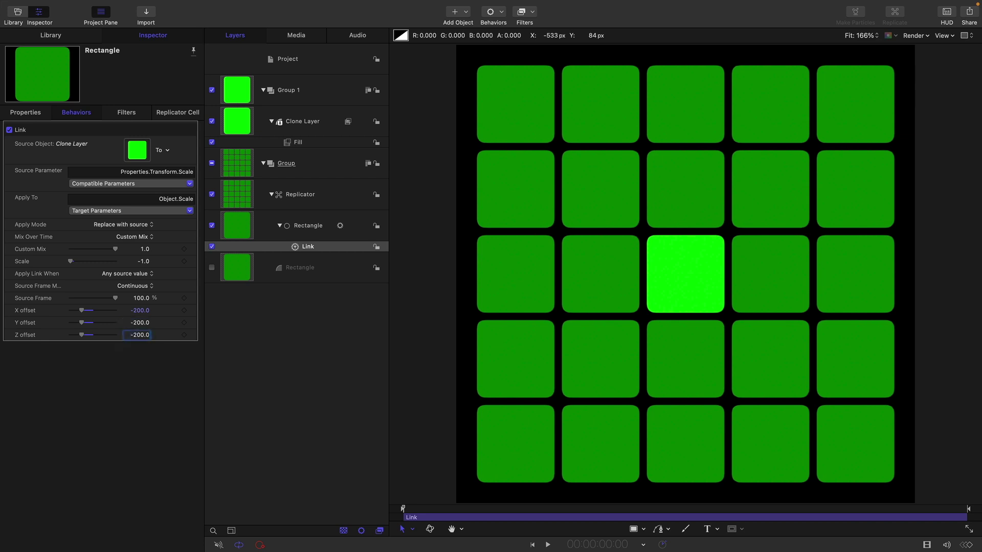
Scrub the Clone Layer's scale up and down, leaving it at about 104%
click(236, 125)
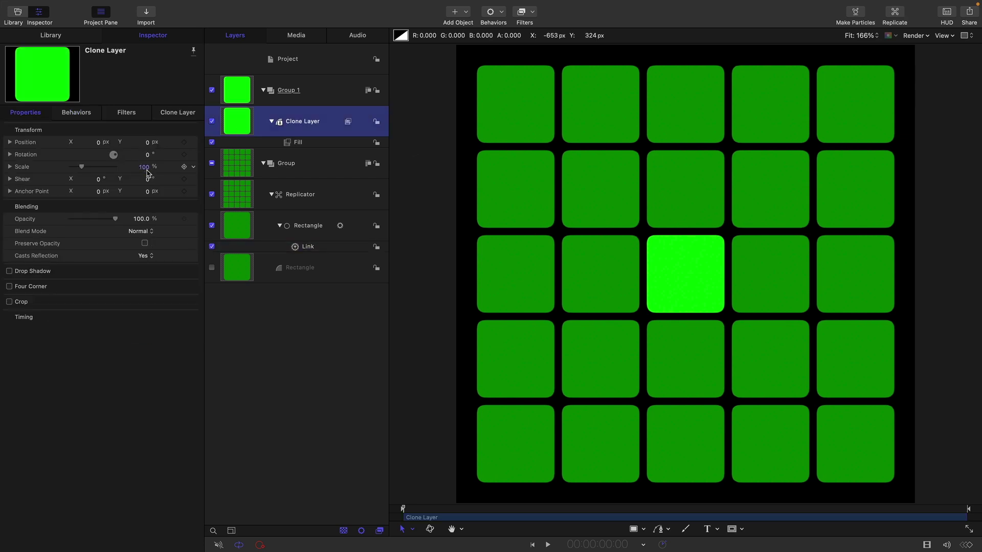
drag(144, 173, 144, 166)
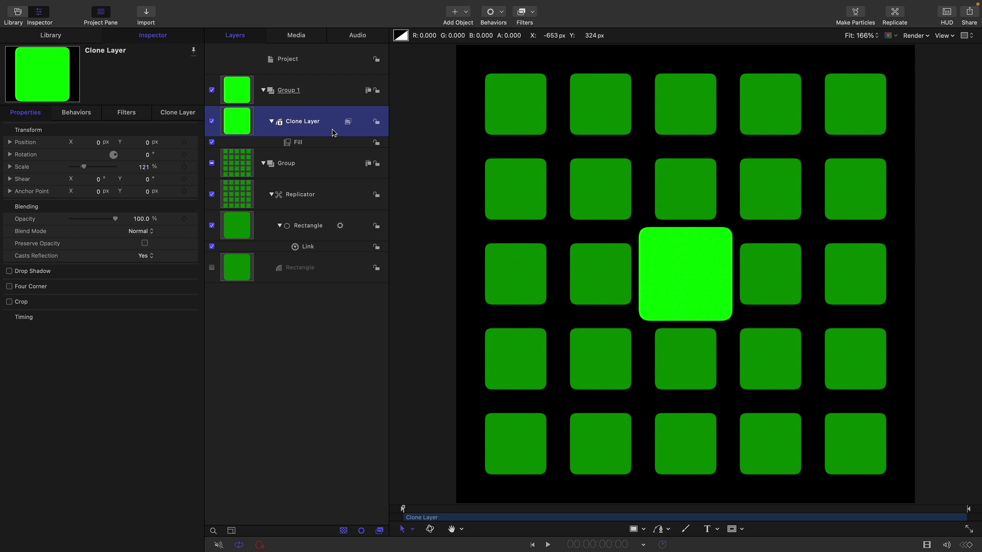
drag(145, 167, 144, 166)
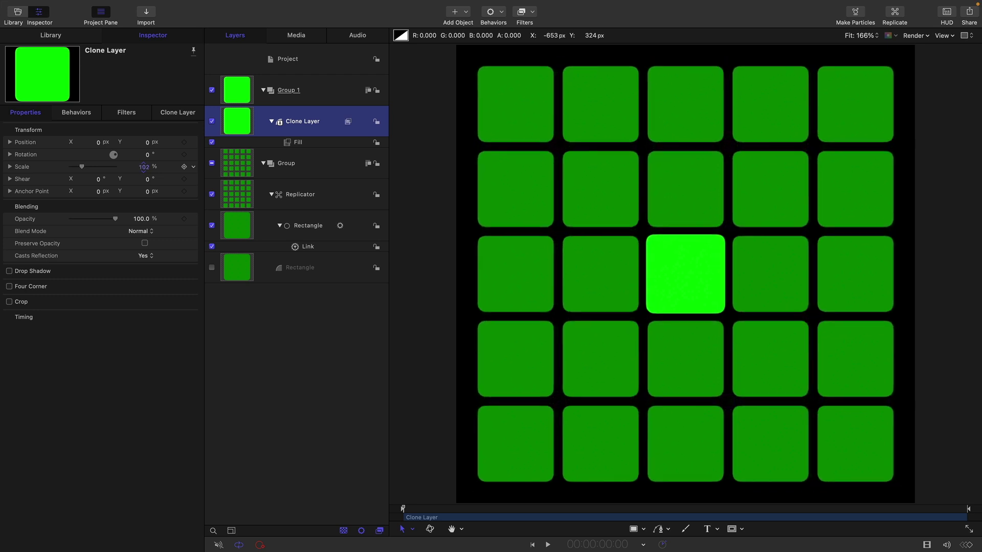
Add a Clamp parameter behavior to the clone's scale with a minimum of 100
click(195, 169)
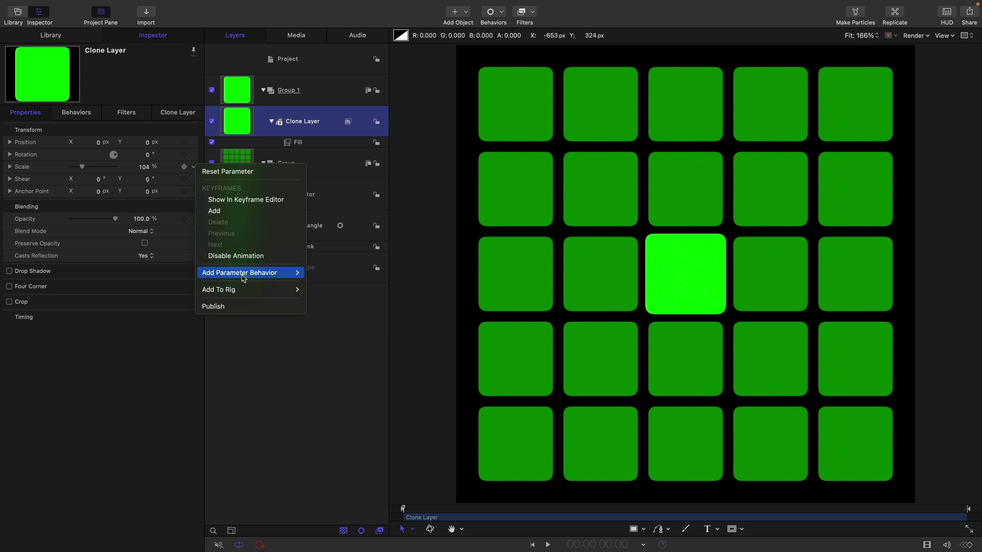
mouse_move(266, 273)
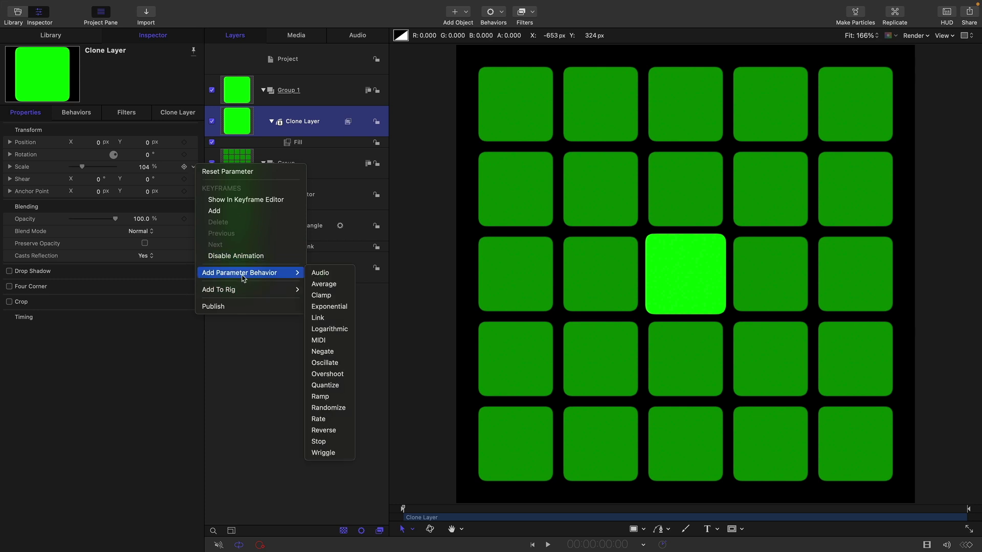
click(324, 300)
click(146, 155)
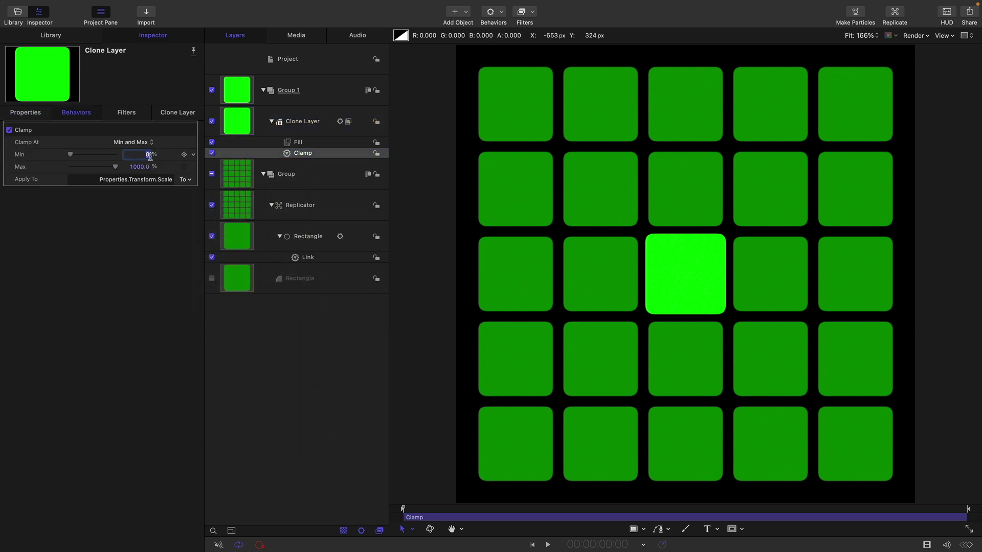
key(Return)
Scrub the clone's scale to test the clamp, leaving it around 173%
click(302, 121)
click(143, 167)
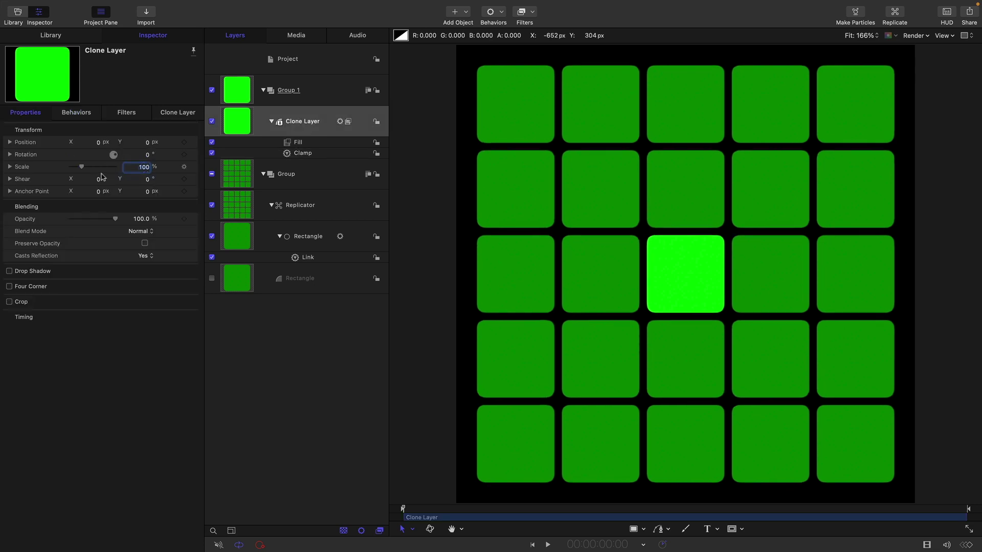
drag(81, 167, 94, 163)
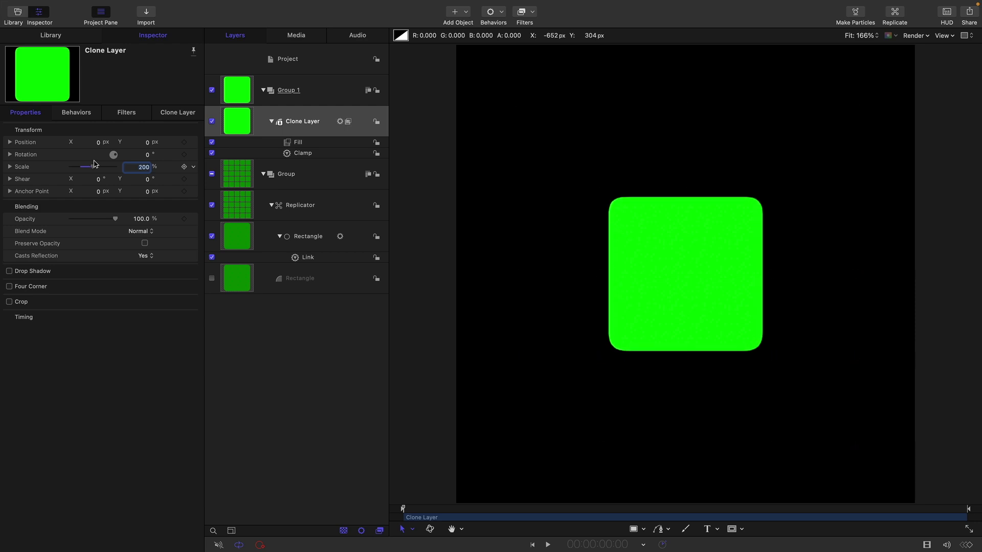
drag(93, 163, 85, 162)
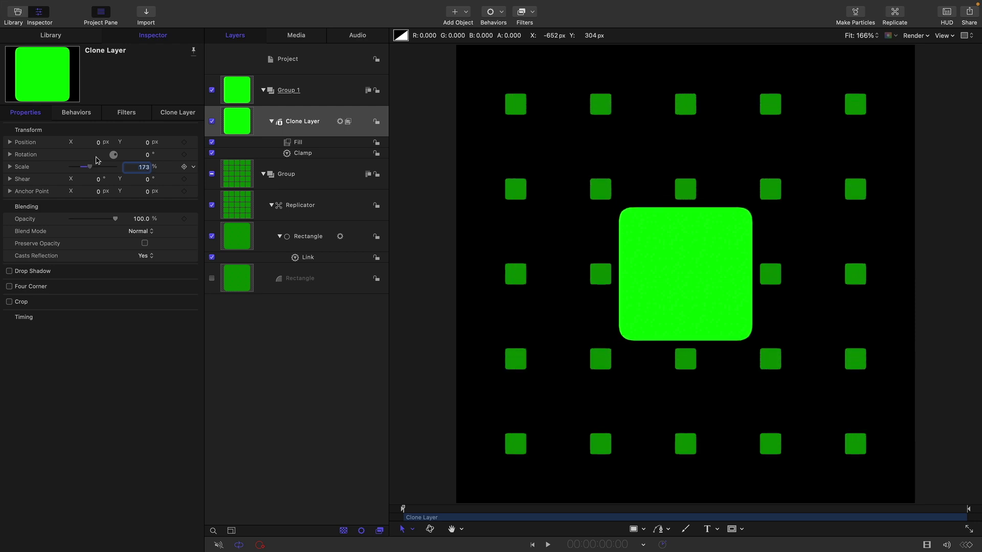
click(287, 154)
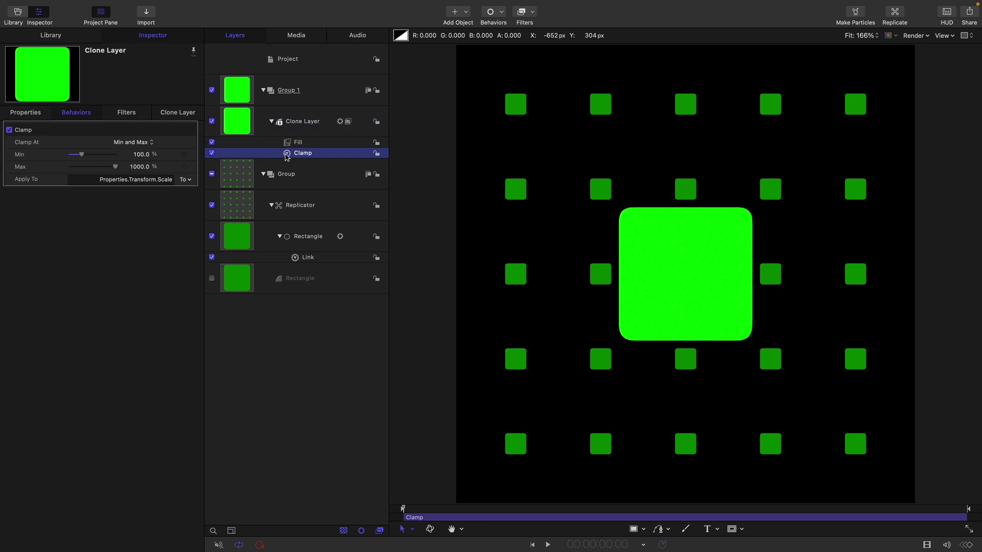
Set the Clamp behavior's Max to 200, then scrub the clone's Scale to test it, ending at 131%
click(139, 168)
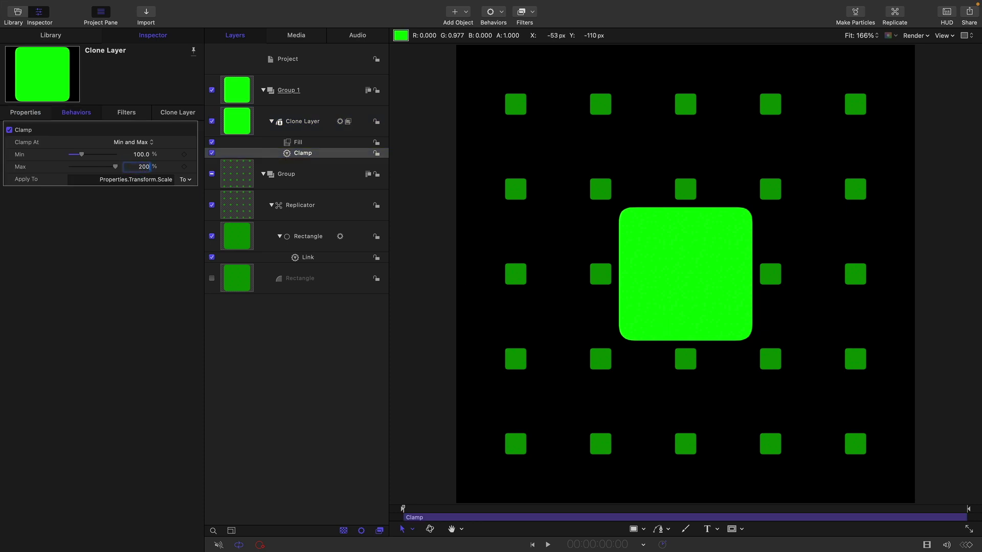
click(36, 116)
mouse_move(141, 168)
mouse_down()
mouse_move(156, 167)
mouse_move(142, 167)
mouse_up()
mouse_move(695, 263)
mouse_down()
mouse_move(697, 276)
mouse_move(559, 164)
mouse_move(616, 195)
mouse_move(612, 184)
mouse_move(699, 278)
mouse_move(694, 272)
mouse_up()
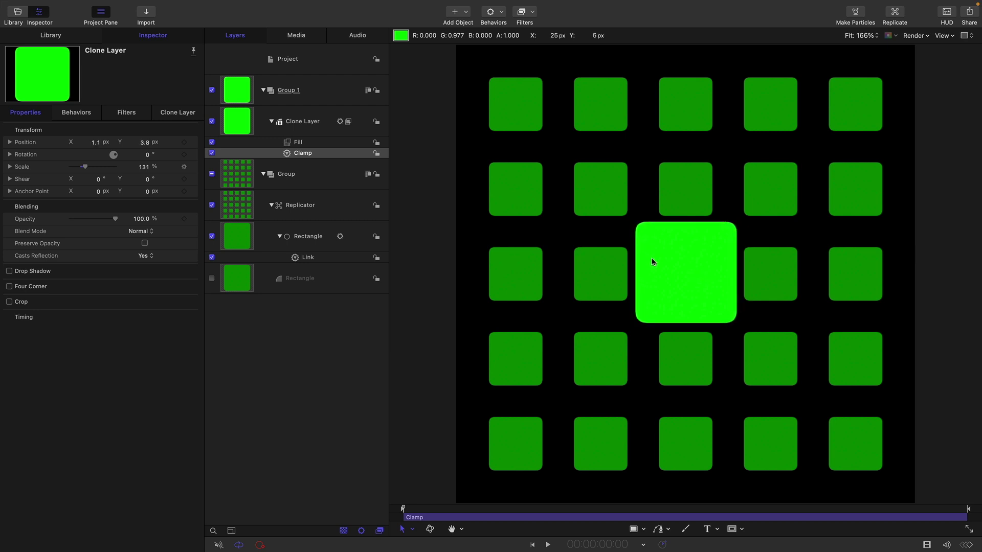
Reset the Clone Layer's Position to 0, 0
click(267, 129)
click(194, 142)
click(225, 147)
Add a Quantize parameter behavior to the clone's Position with a Step Size of 200
click(195, 143)
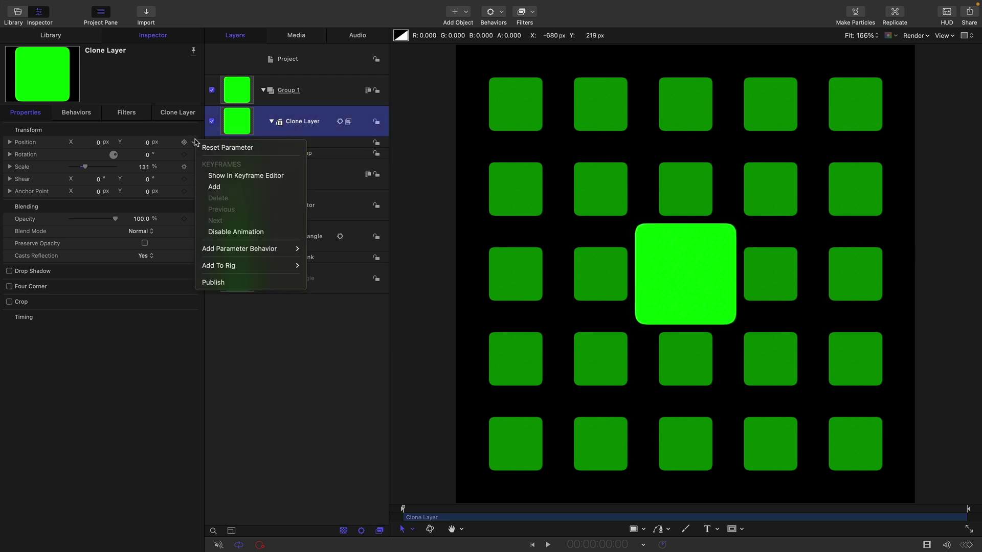
mouse_move(235, 250)
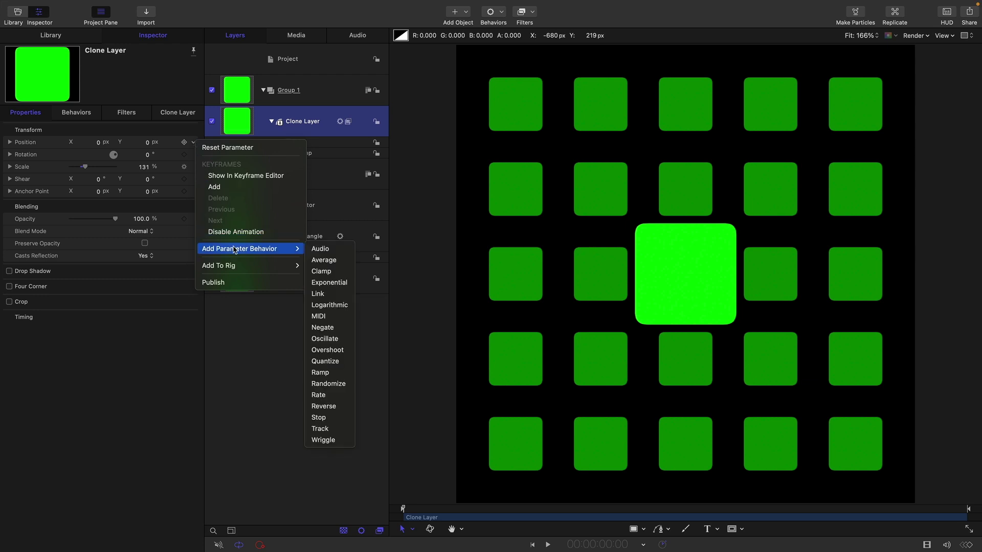
click(325, 361)
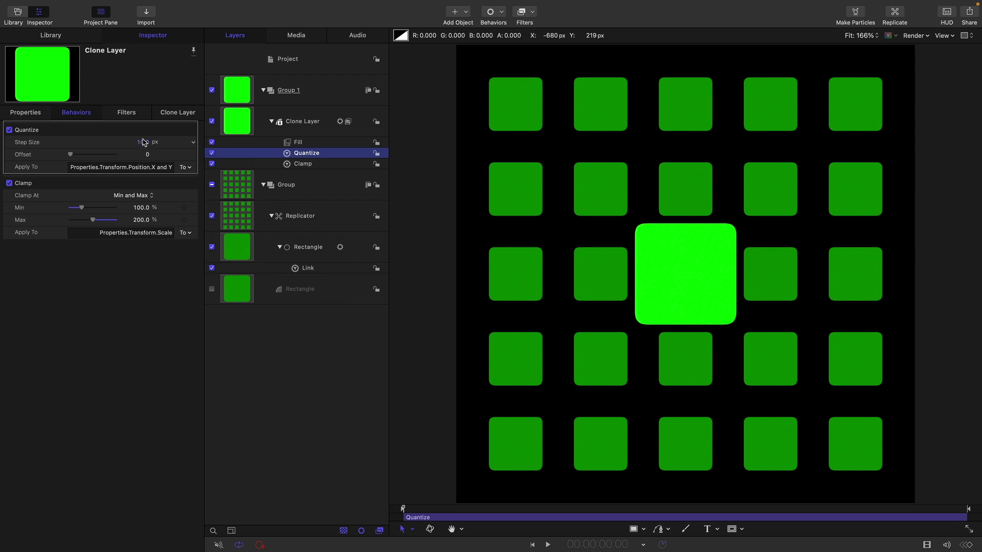
click(143, 142)
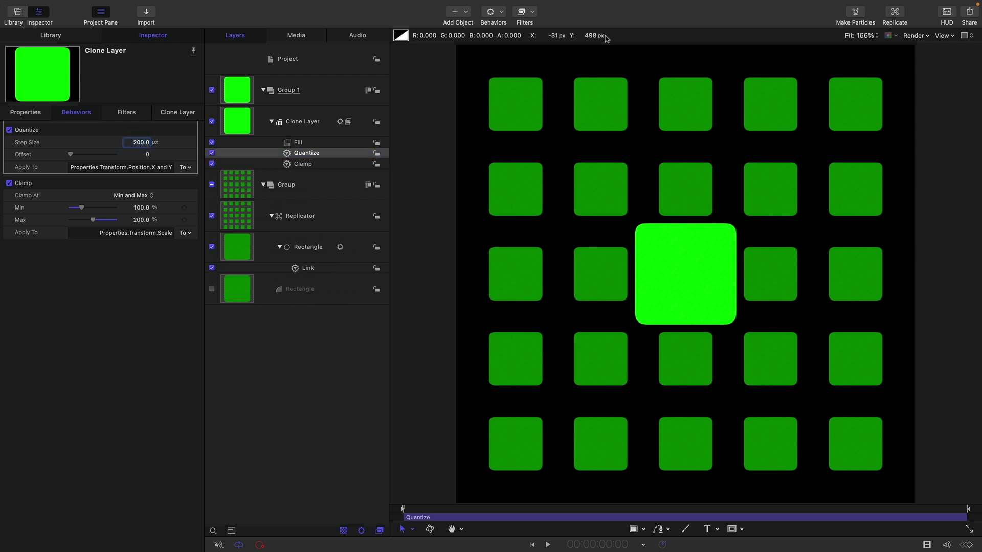
Drag the clone between grid cells to test the snapping, then scale it up to 134%
drag(631, 231, 623, 187)
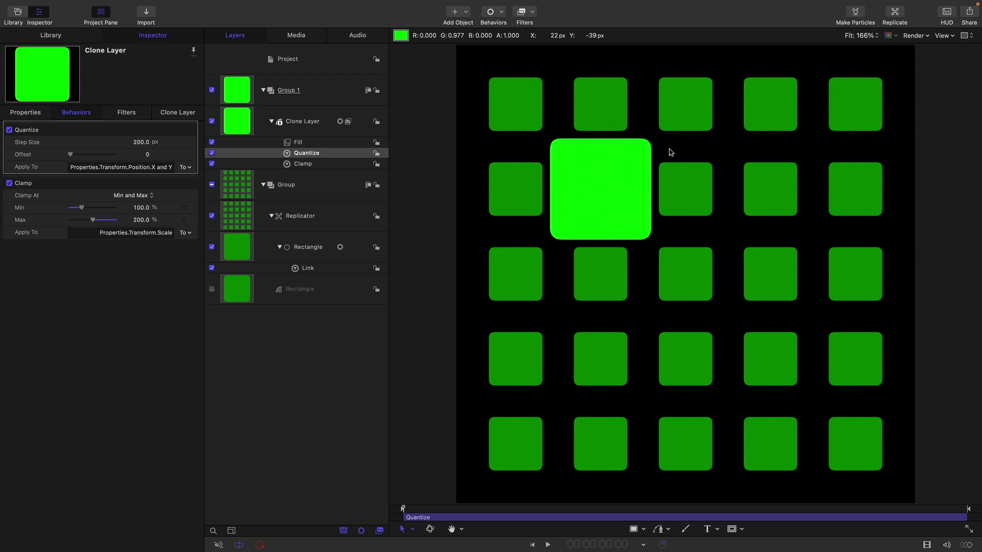
mouse_move(672, 152)
mouse_down()
mouse_move(732, 84)
mouse_move(711, 105)
mouse_move(489, 105)
mouse_move(616, 120)
mouse_move(873, 121)
mouse_move(866, 394)
mouse_move(777, 394)
mouse_move(685, 266)
mouse_up()
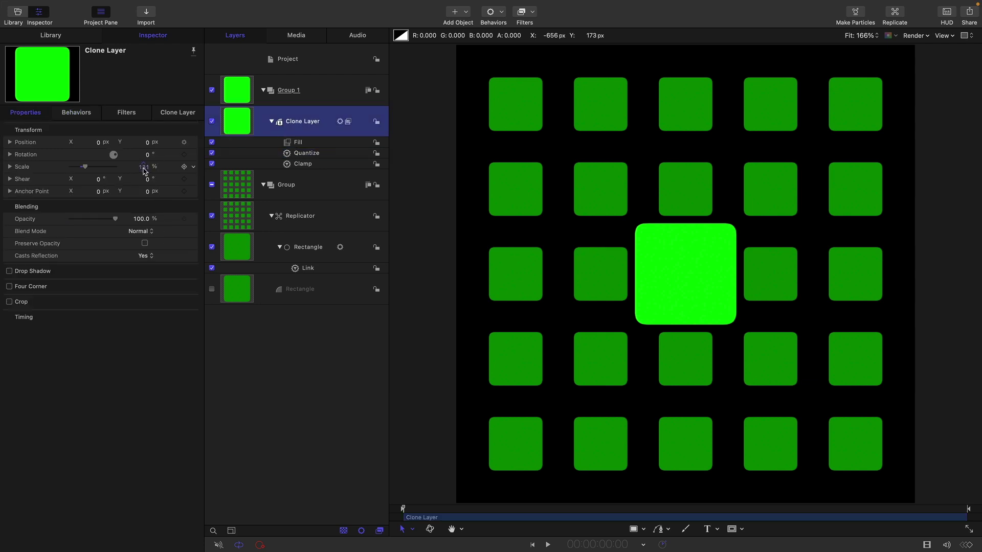
mouse_move(144, 170)
mouse_down()
mouse_move(154, 171)
mouse_move(127, 170)
mouse_move(148, 170)
mouse_up()
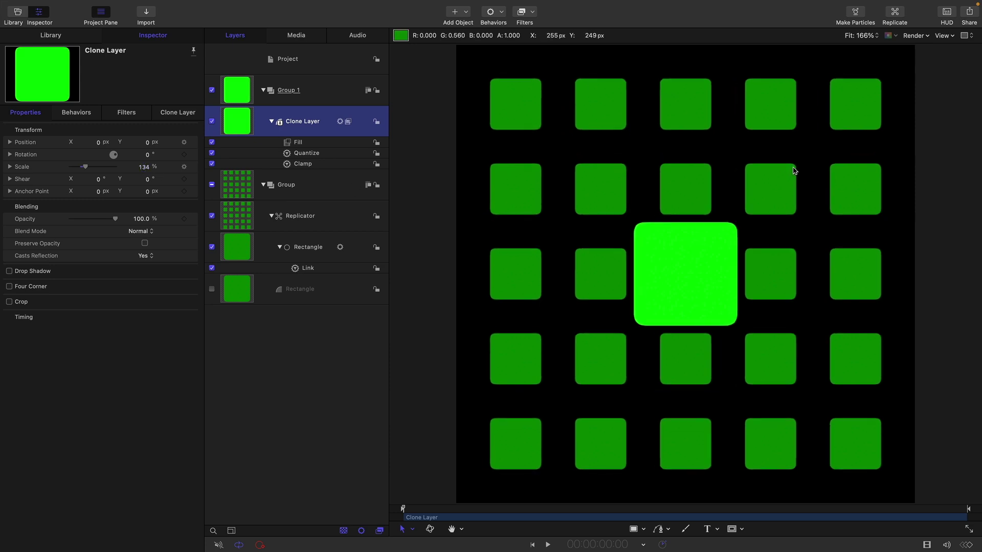